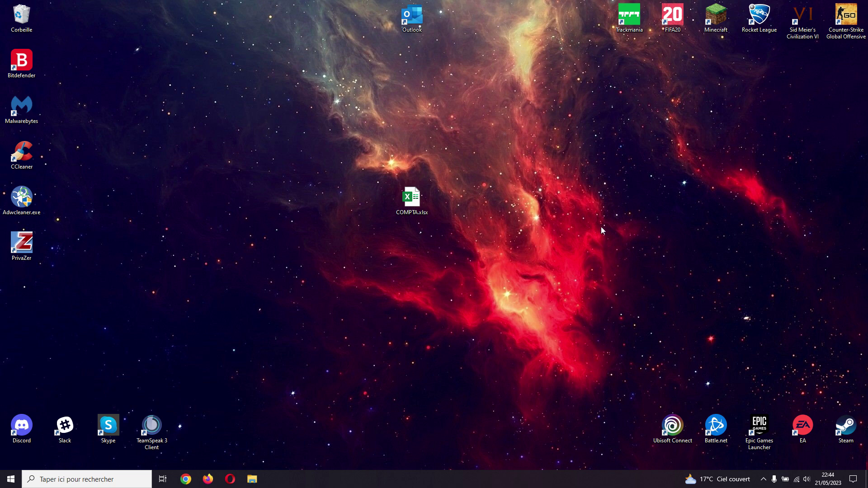
# Step: Open the COMPTA.xlsx workbook from its desktop icon in Excel
pyautogui.click(409, 202)
pyautogui.doubleClick(409, 202)
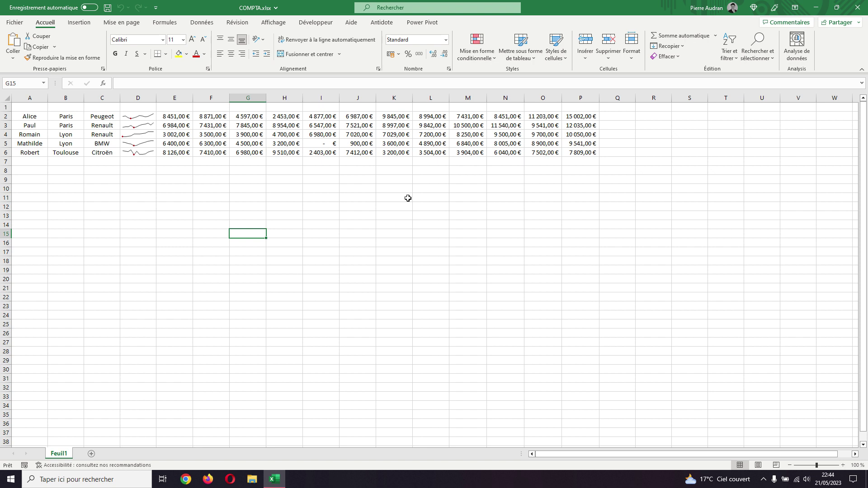
pyautogui.moveTo(39, 113); pyautogui.dragTo(590, 152)
pyautogui.click(166, 54)
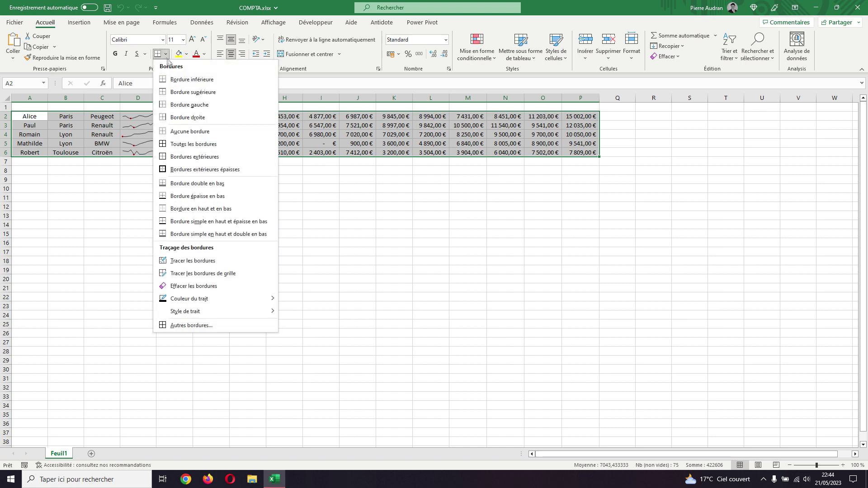
pyautogui.click(186, 169)
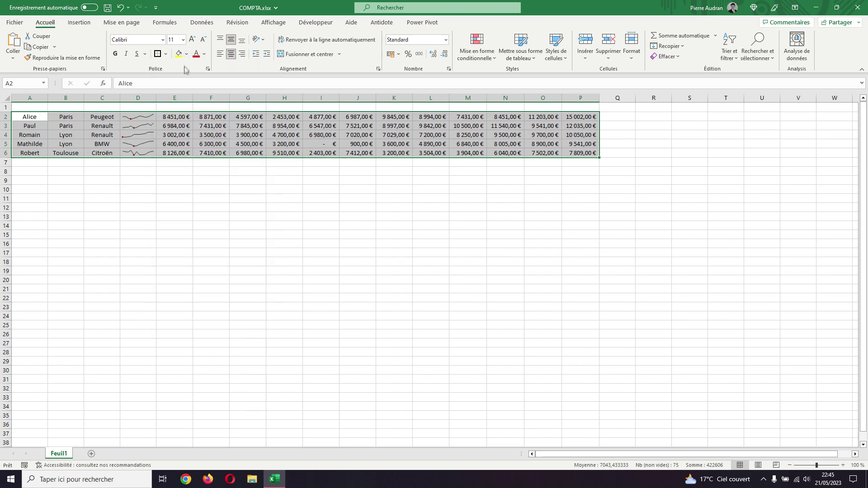
pyautogui.click(179, 54)
pyautogui.click(240, 210)
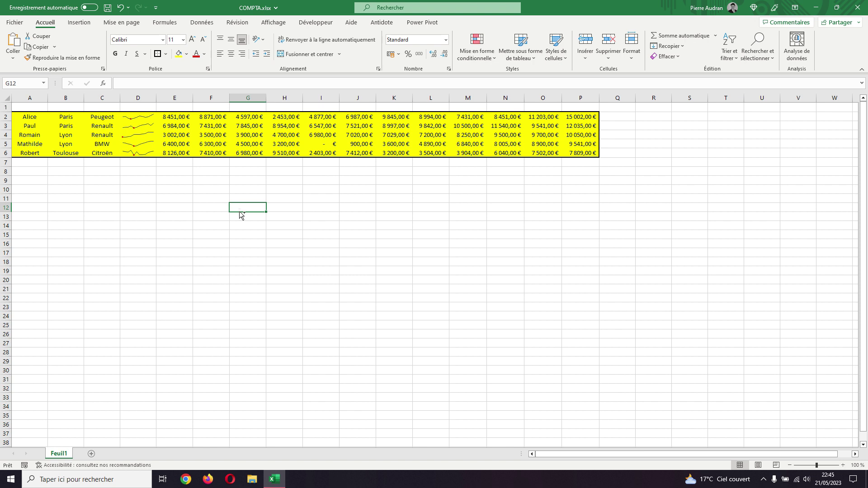
pyautogui.hotkey('ctrl', 'z')
pyautogui.hotkey('ctrl', 'z')
pyautogui.click(239, 214)
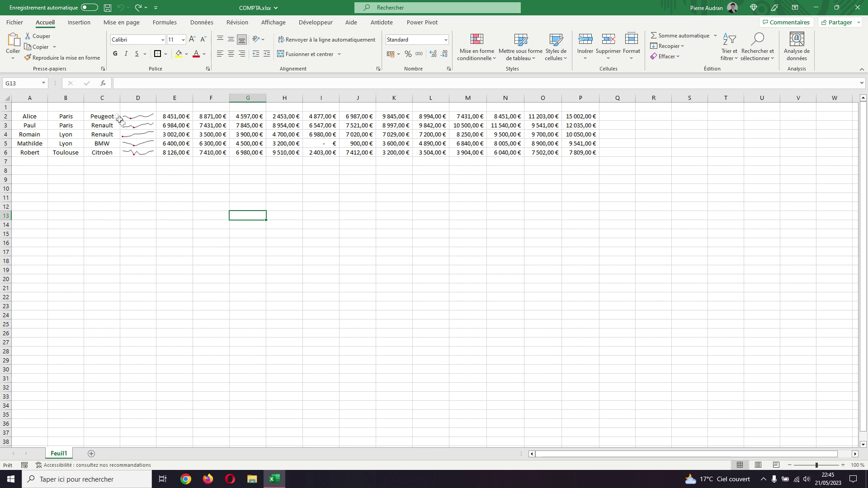
# Step: Open Excel Options from the Fichier backstage and show the Quick Access Toolbar settings
pyautogui.click(18, 23)
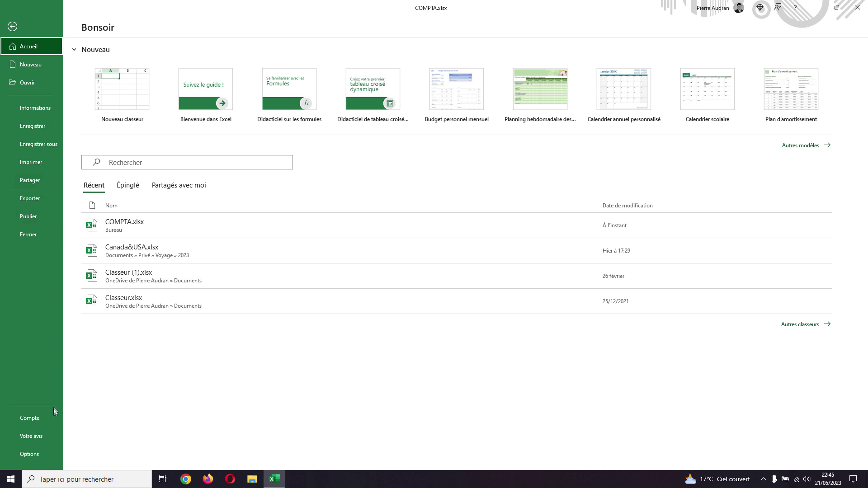
pyautogui.click(26, 454)
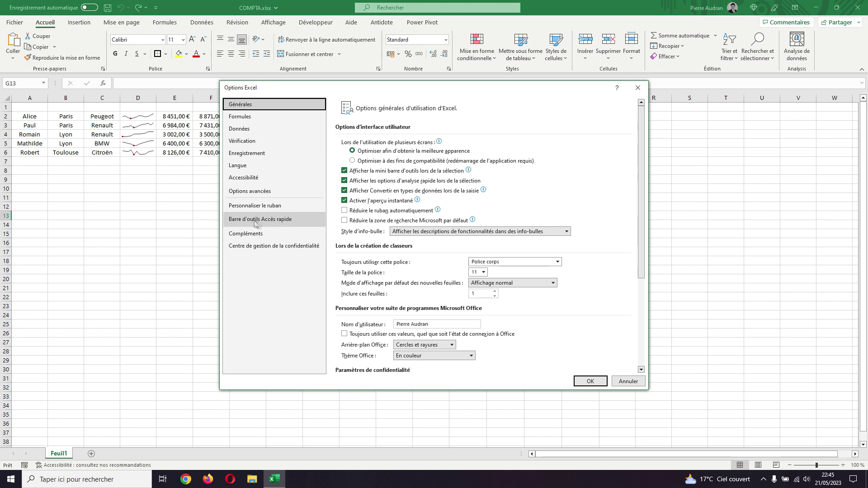
pyautogui.click(271, 225)
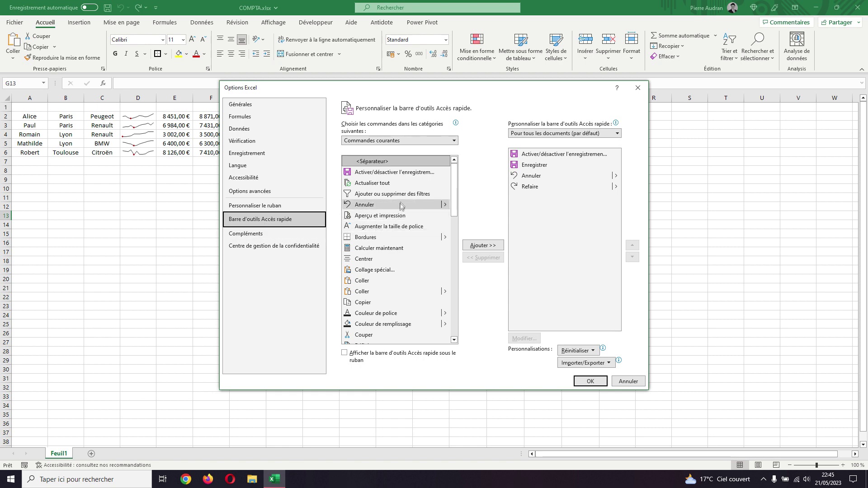
# Step: Switch the command list to Toutes les commandes and scroll to Mise en forme automatique
pyautogui.click(371, 140)
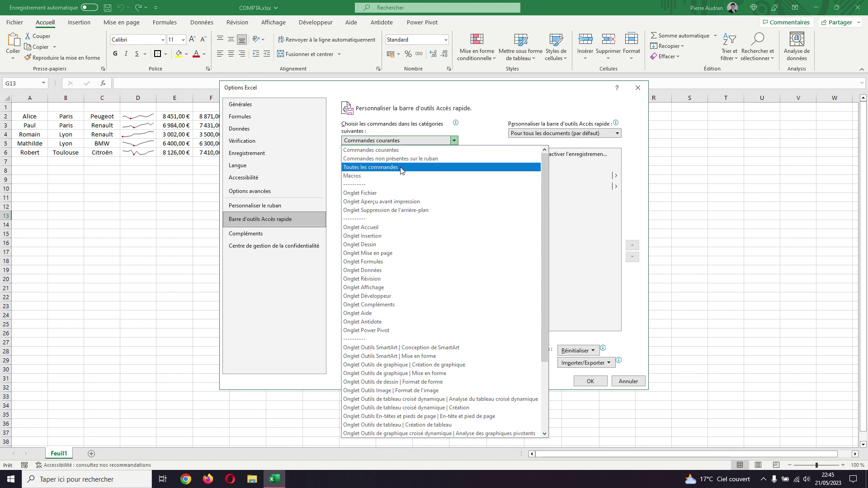
pyautogui.press('Escape')
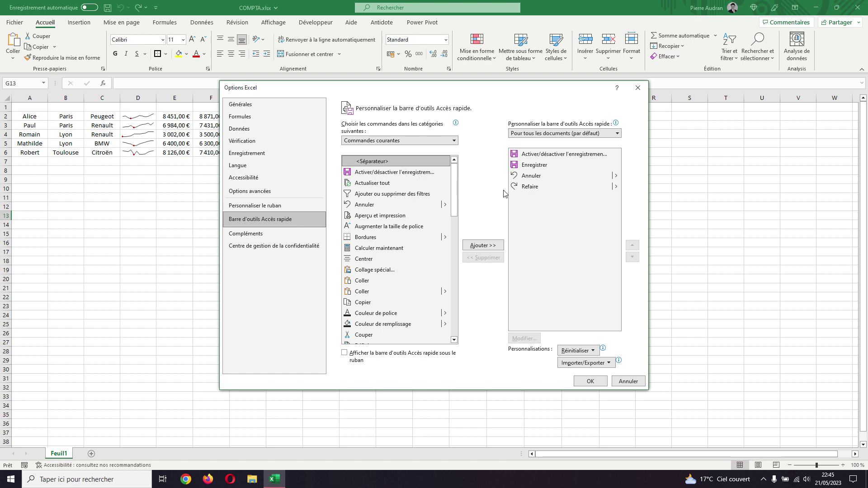
pyautogui.press('Down')
pyautogui.press('Down')
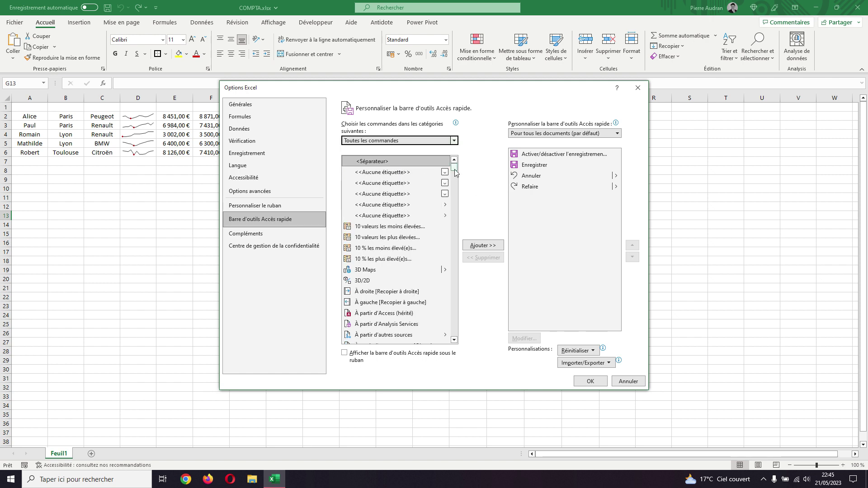
pyautogui.moveTo(455, 172); pyautogui.dragTo(463, 258)
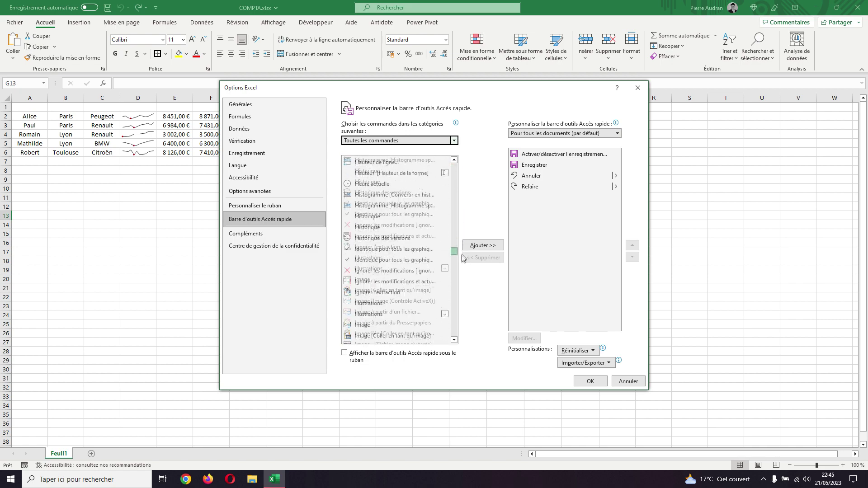
pyautogui.moveTo(462, 258); pyautogui.dragTo(462, 279)
pyautogui.scroll(2, 410, 243)
pyautogui.scroll(2, 410, 242)
pyautogui.scroll(2, 409, 240)
pyautogui.scroll(2, 410, 239)
pyautogui.scroll(3, 409, 236)
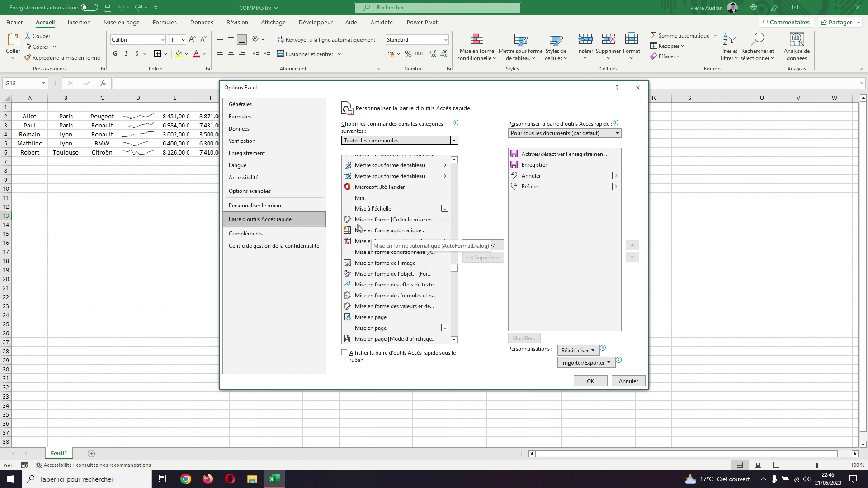
# Step: Add Mise en forme automatique… to the Quick Access Toolbar and confirm with OK
pyautogui.click(395, 231)
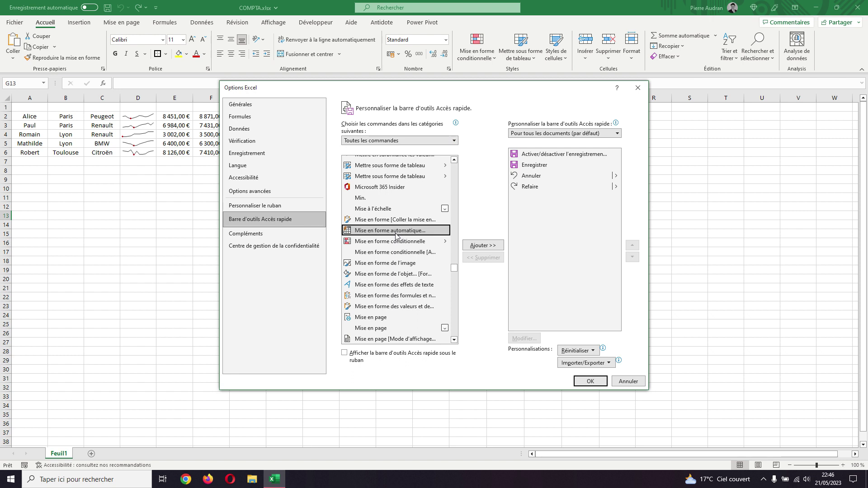
pyautogui.click(480, 245)
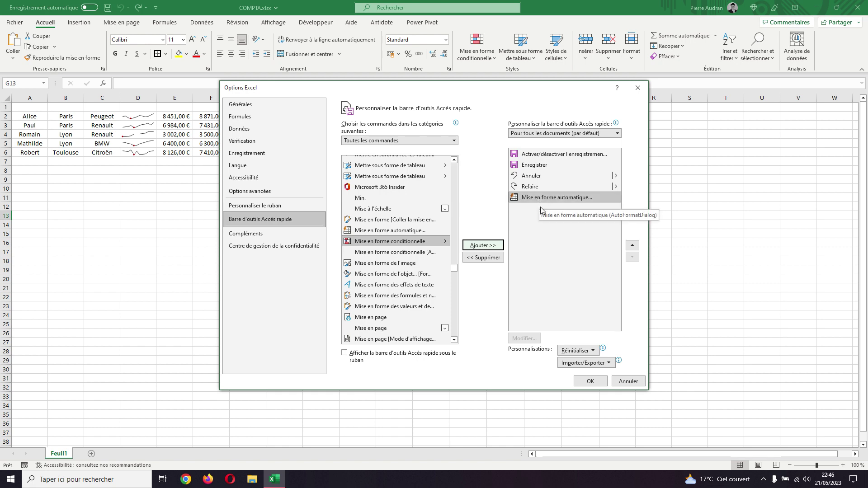
pyautogui.click(589, 381)
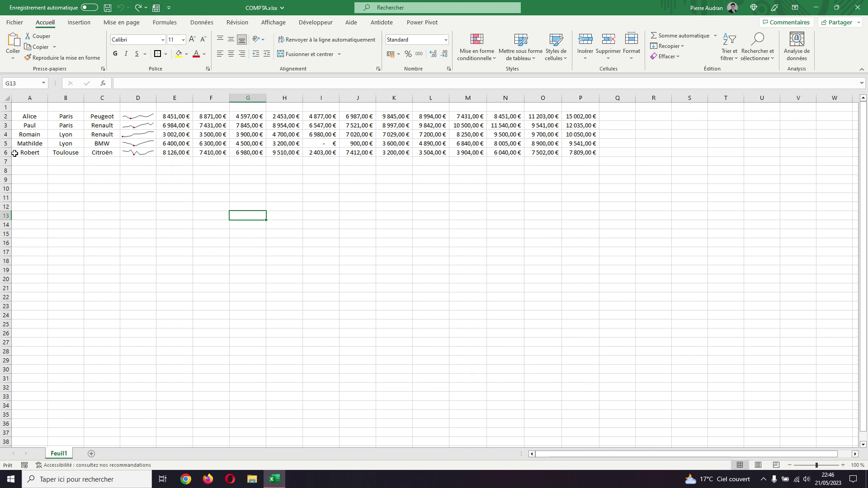
# Step: Select the table cells from A5 to E6
pyautogui.moveTo(19, 153); pyautogui.dragTo(587, 117)
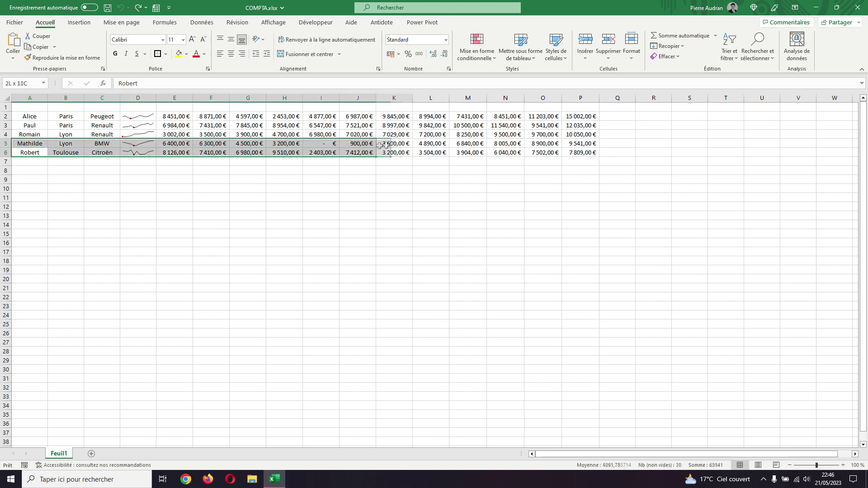
pyautogui.rightClick(587, 117)
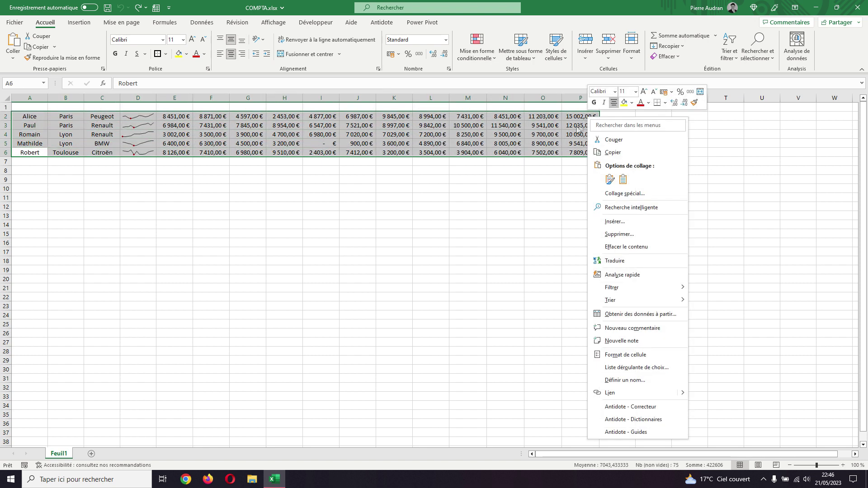
pyautogui.press('Escape')
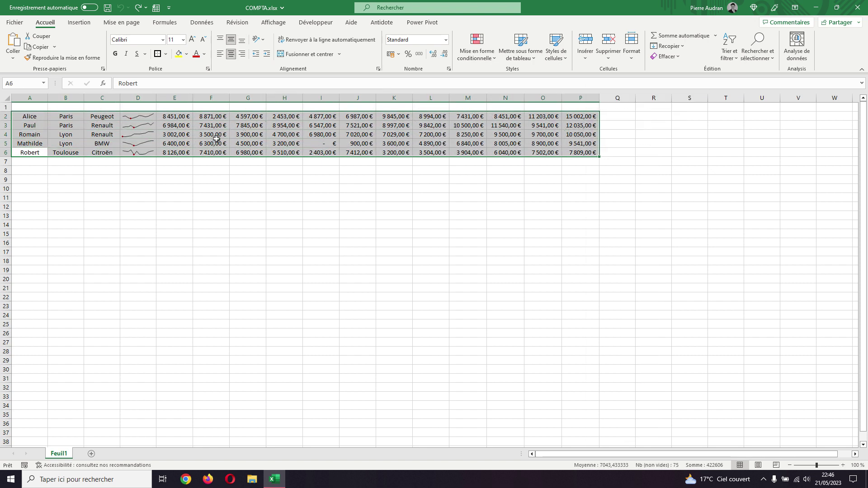
# Step: Apply the Classique 2 AutoFormat to the table, then undo it
pyautogui.click(157, 12)
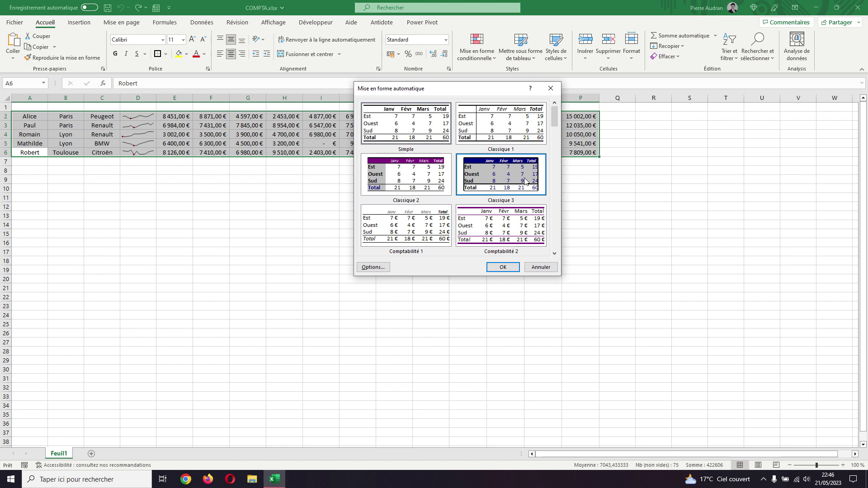
pyautogui.moveTo(554, 118); pyautogui.dragTo(550, 176)
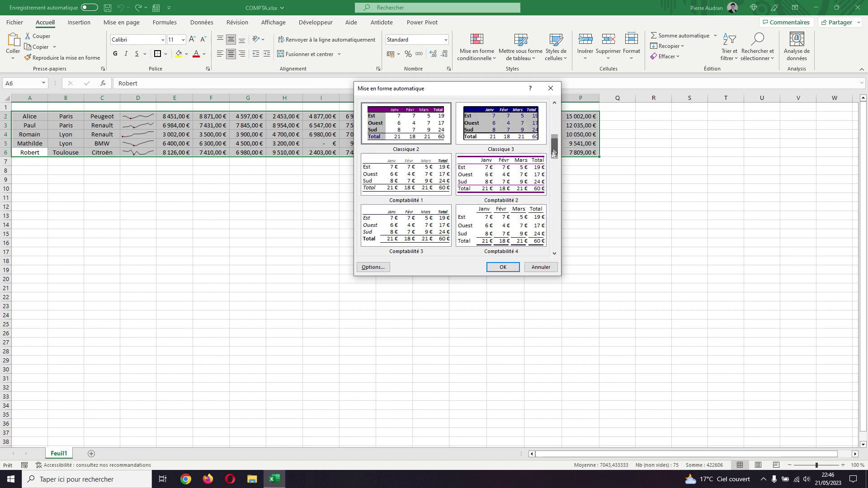
pyautogui.moveTo(556, 165)
pyautogui.mouseDown()
pyautogui.moveTo(555, 244)
pyautogui.moveTo(559, 161)
pyautogui.mouseUp()
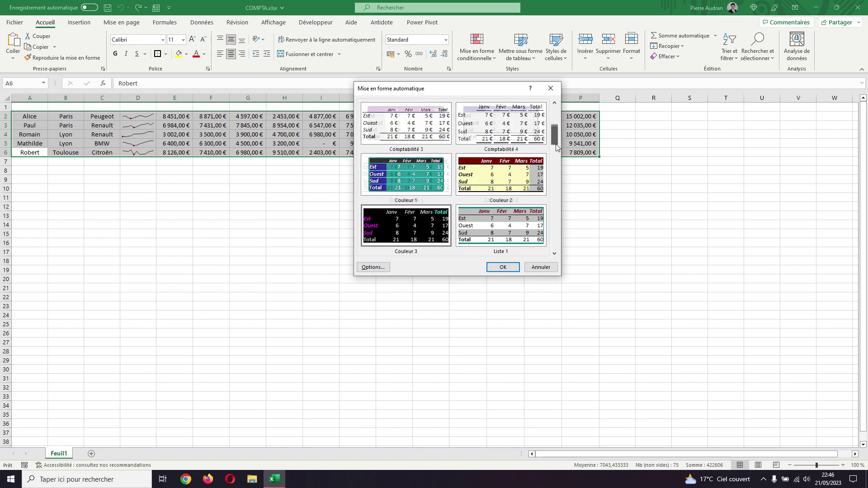
pyautogui.click(428, 127)
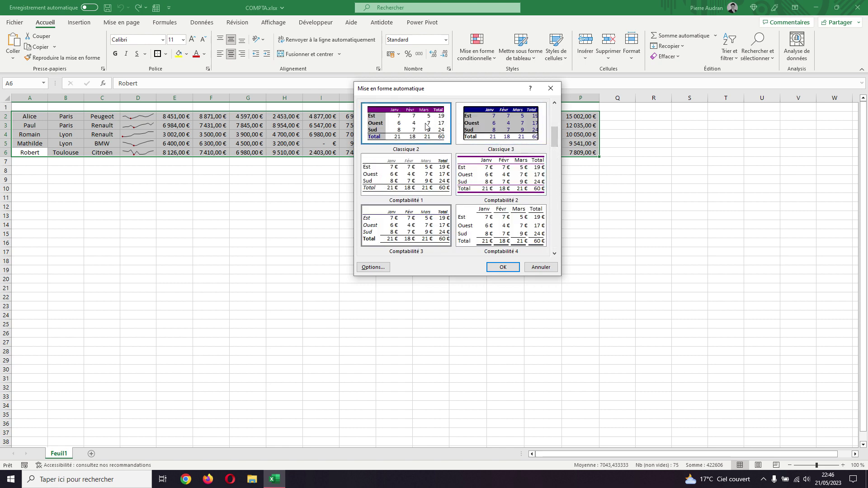
pyautogui.click(498, 266)
pyautogui.click(497, 262)
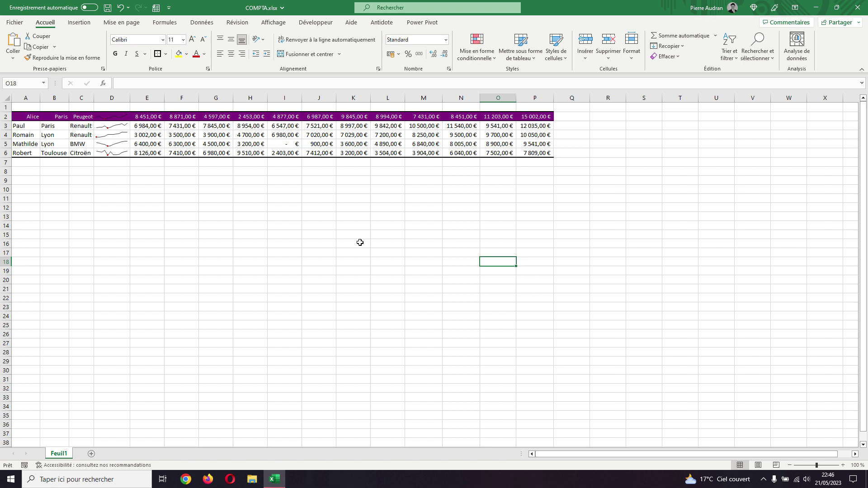
pyautogui.hotkey('ctrl', 'z')
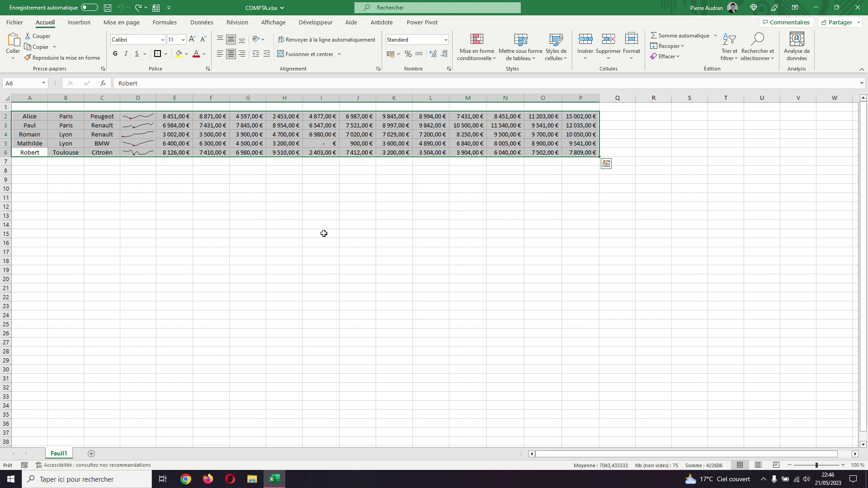
# Step: Apply the Comptabilité 1 AutoFormat to the table via the Quick Access Toolbar
pyautogui.click(154, 9)
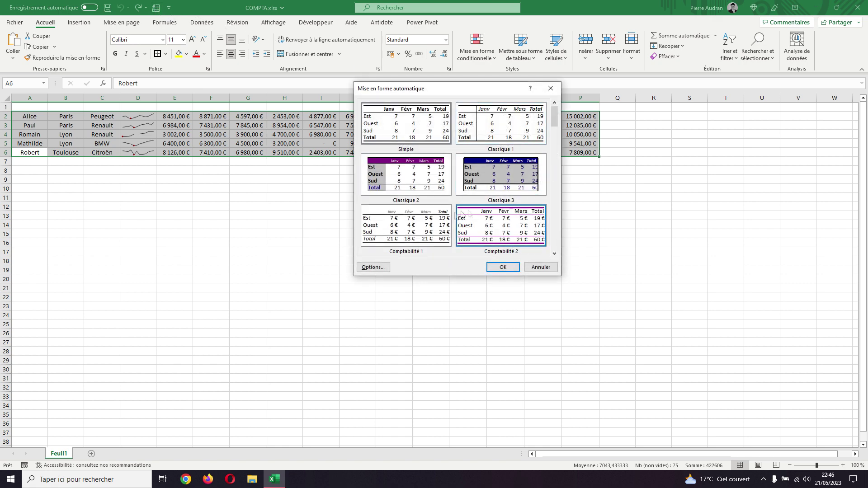
pyautogui.click(419, 220)
pyautogui.click(504, 263)
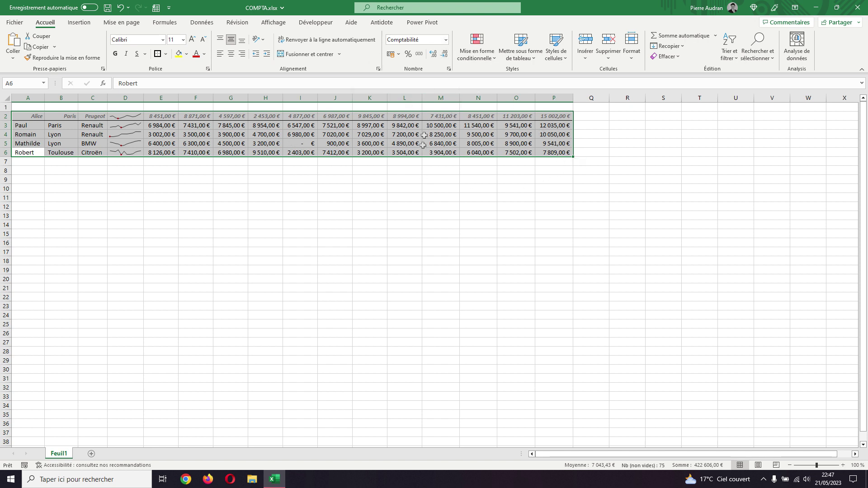
pyautogui.click(404, 187)
pyautogui.click(200, 169)
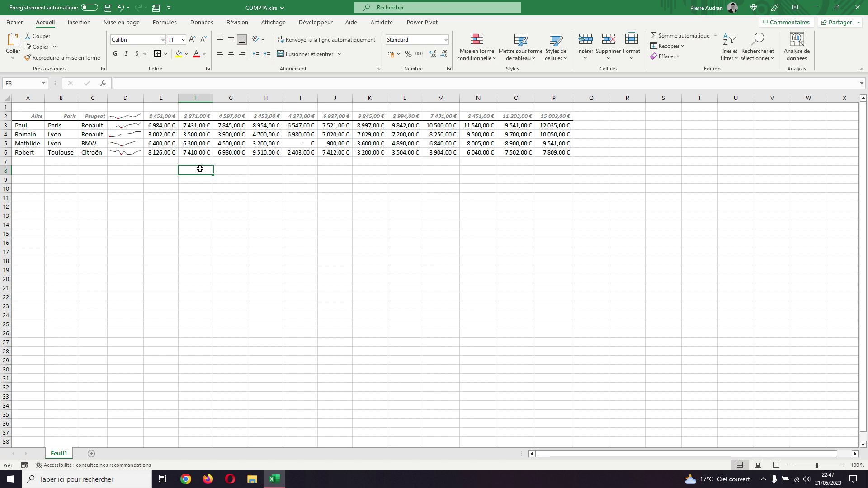
# Step: Bold the first table row A2:P2 and minimize Excel to the desktop
pyautogui.moveTo(38, 116); pyautogui.dragTo(551, 113)
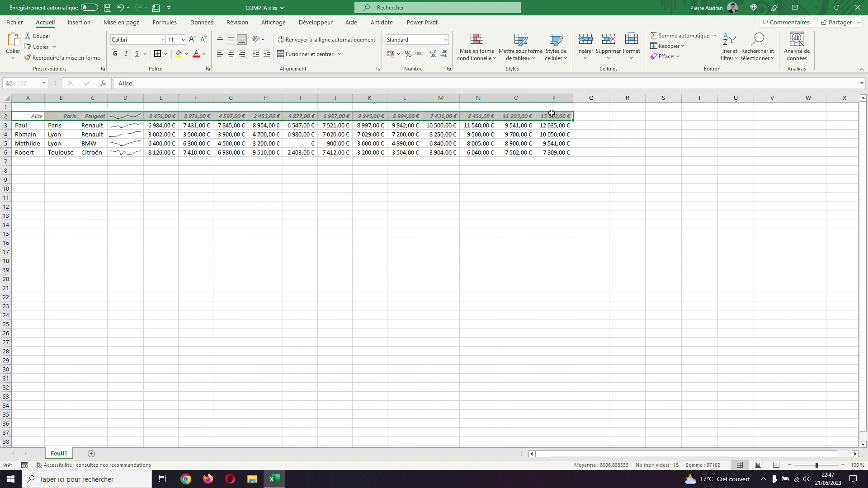
pyautogui.click(116, 55)
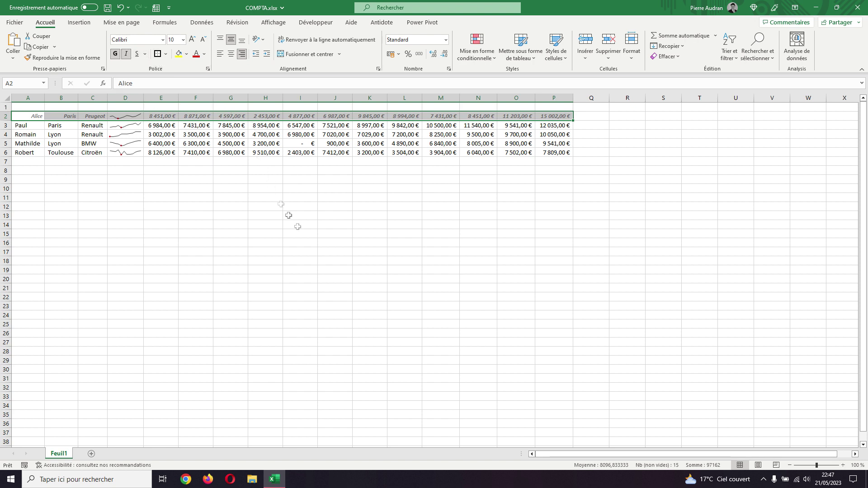
pyautogui.click(305, 235)
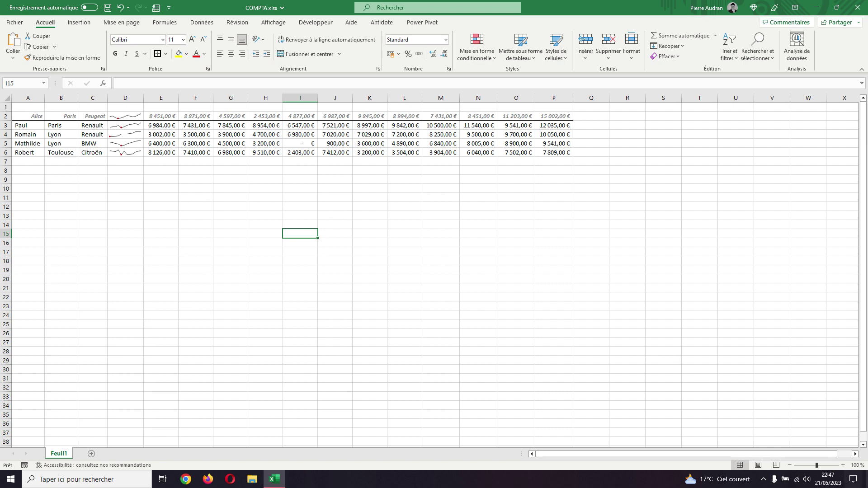
pyautogui.press('super+d')
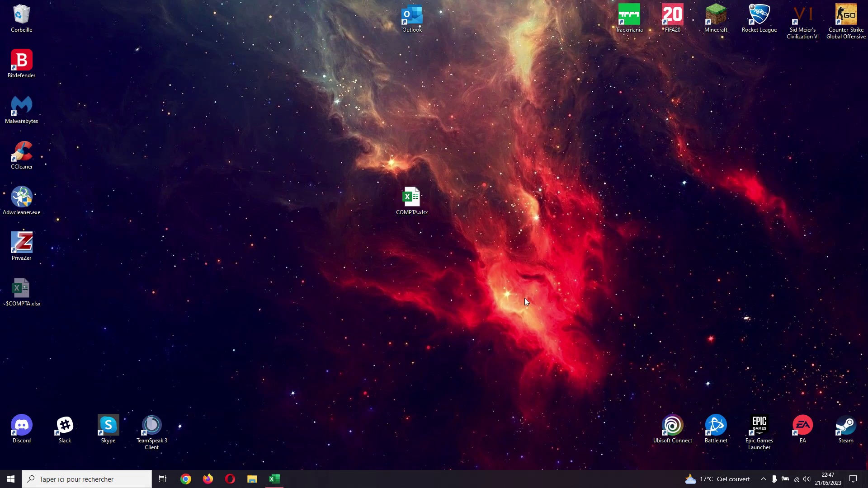